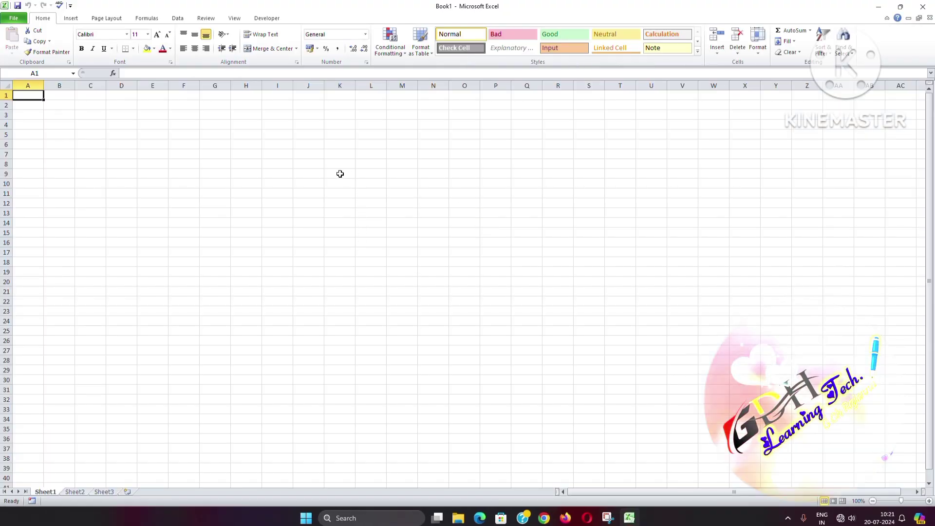
- Merge and center cells K8:O10 and enter the title "Automate Border in Excel"
{"action": "left_click_drag", "start_coordinate": [334, 163], "coordinate": [453, 182]}
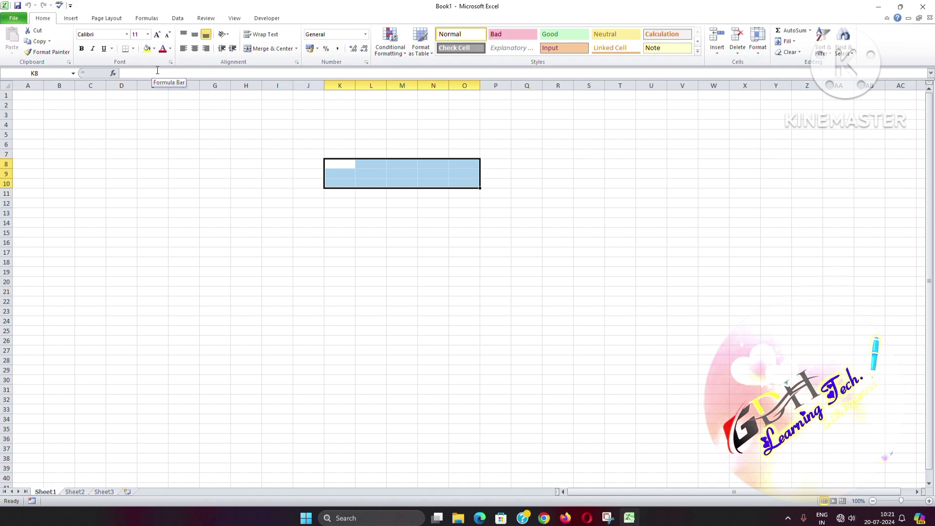
{"action": "left_click", "coordinate": [266, 48]}
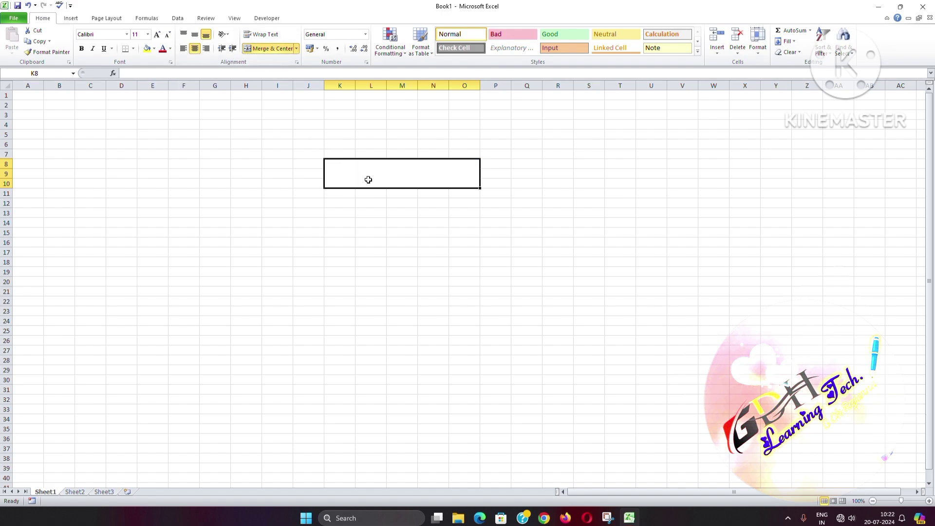
{"action": "type", "text": "Au"}
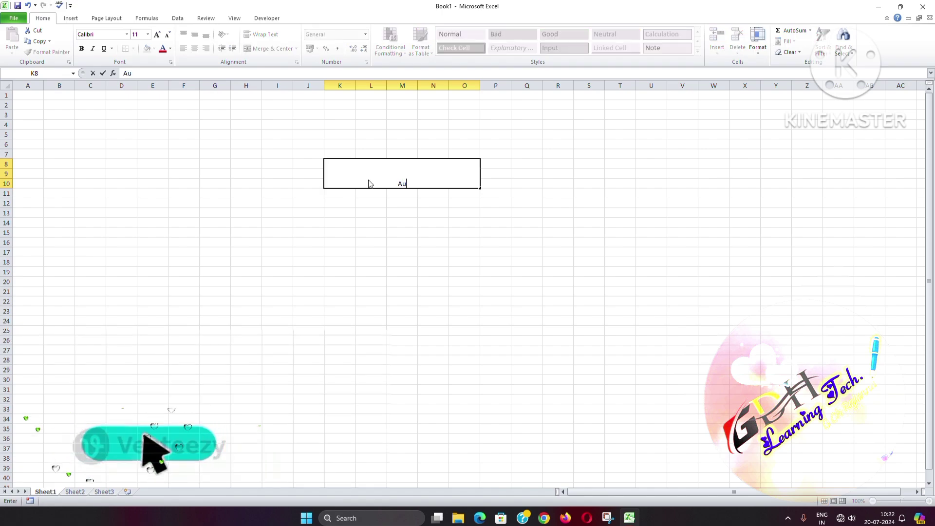
{"action": "type", "text": "tom"}
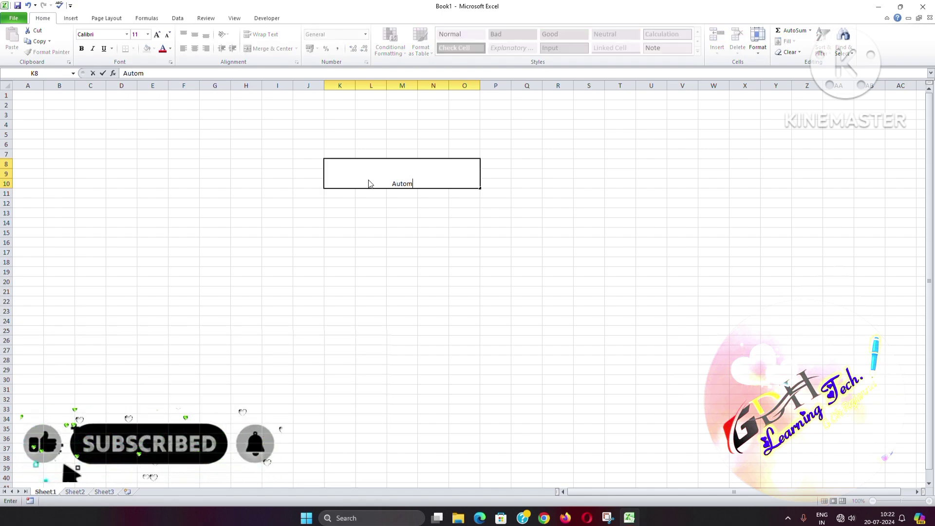
{"action": "type", "text": "ate Bo"}
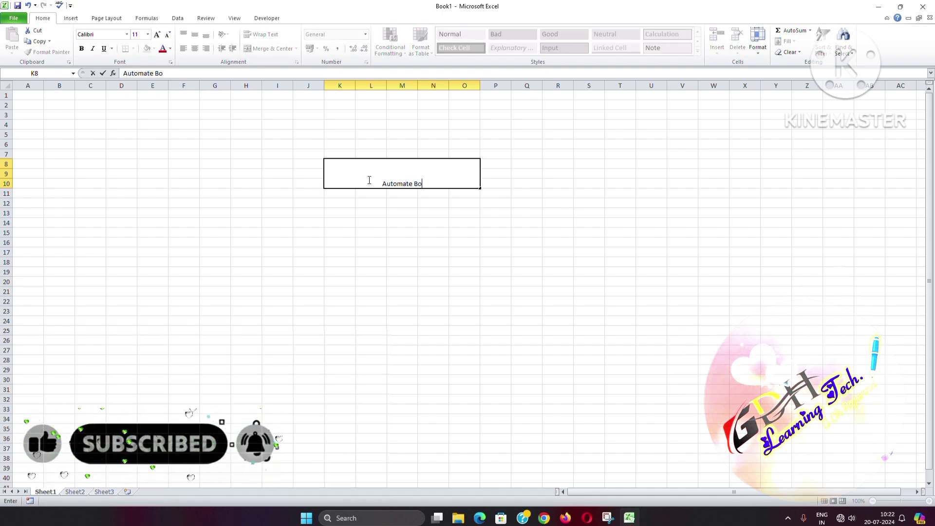
{"action": "type", "text": "arder"}
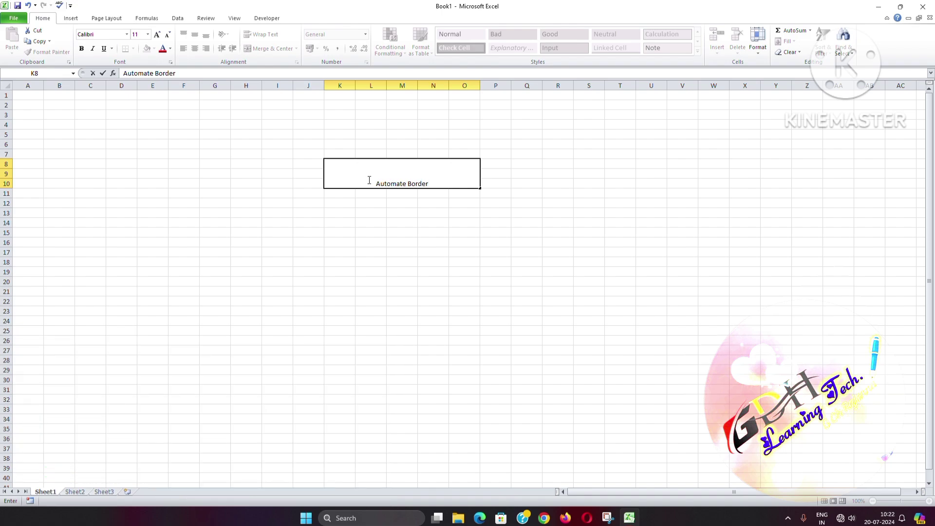
{"action": "type", "text": " in Excel"}
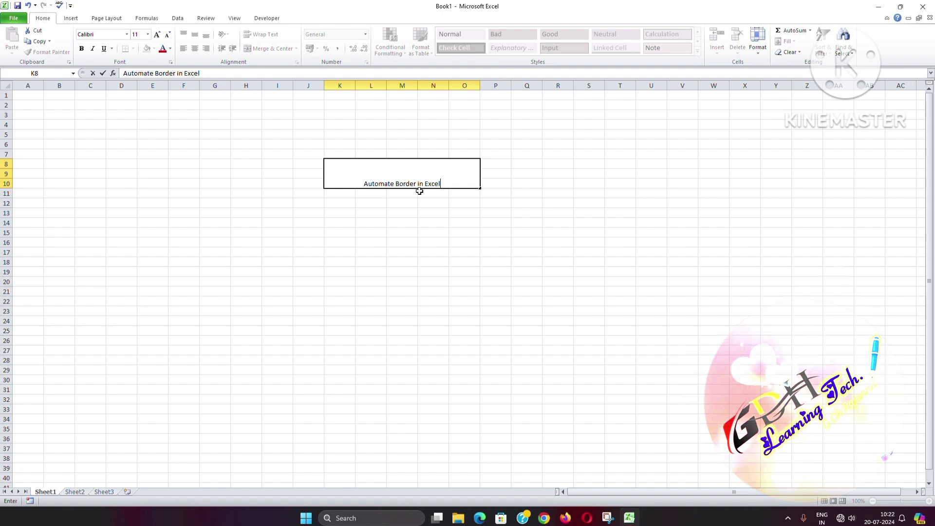
{"action": "left_click", "coordinate": [447, 206]}
- Apply all borders to the merged title cell and align its text vertically to the middle
{"action": "left_click", "coordinate": [410, 178]}
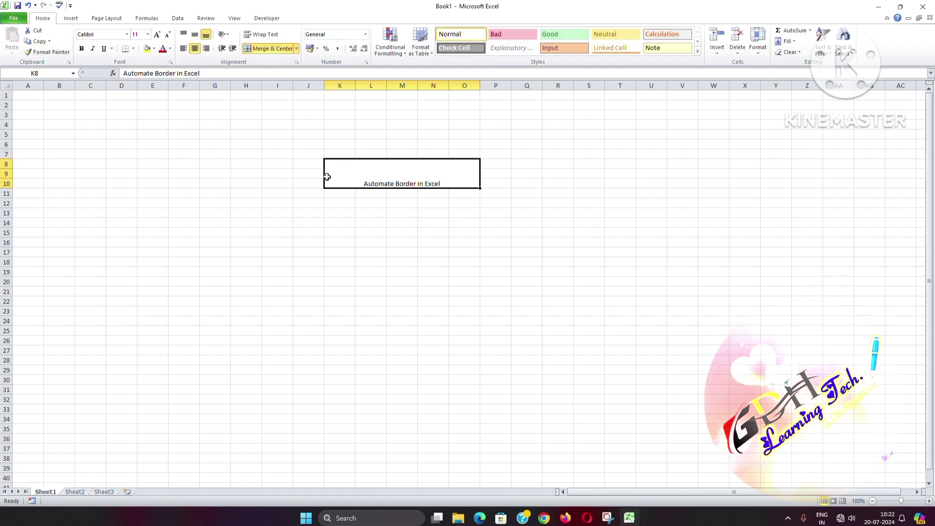
{"action": "left_click", "coordinate": [133, 49]}
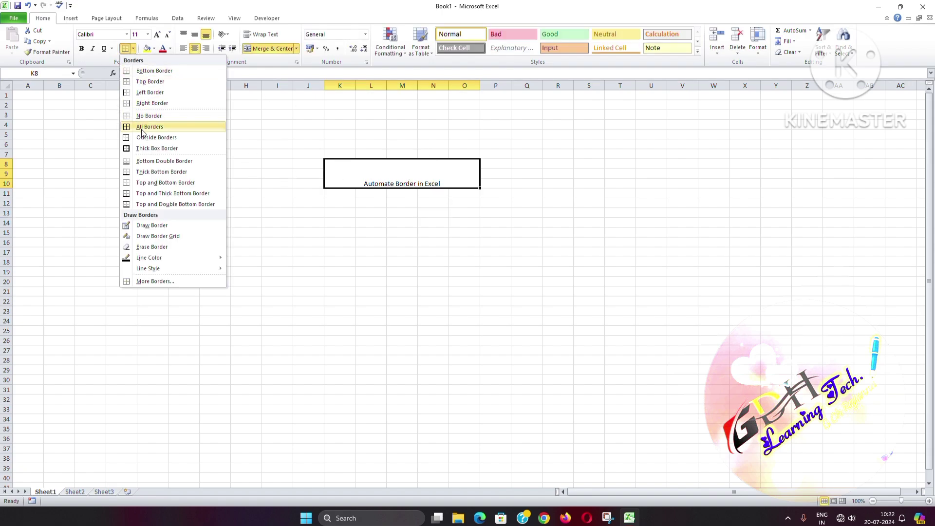
{"action": "left_click", "coordinate": [468, 223]}
{"action": "left_click", "coordinate": [386, 181]}
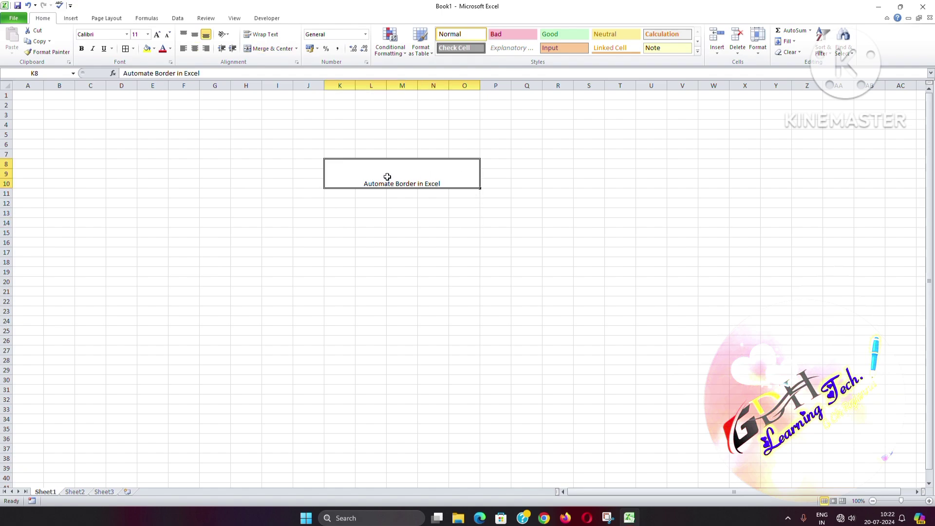
{"action": "left_click", "coordinate": [186, 35]}
{"action": "left_click", "coordinate": [195, 34]}
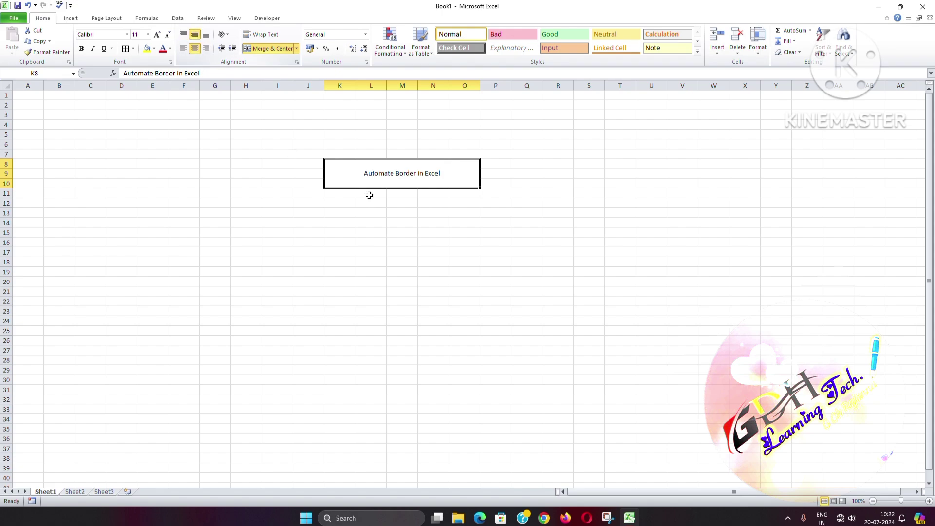
- Increase the title's font size to 20
{"action": "left_click", "coordinate": [424, 228]}
{"action": "left_click", "coordinate": [437, 175]}
{"action": "left_click", "coordinate": [157, 35]}
{"action": "left_click", "coordinate": [157, 35]}
{"action": "left_click", "coordinate": [157, 34]}
{"action": "left_click", "coordinate": [157, 35]}
{"action": "left_click", "coordinate": [157, 35]}
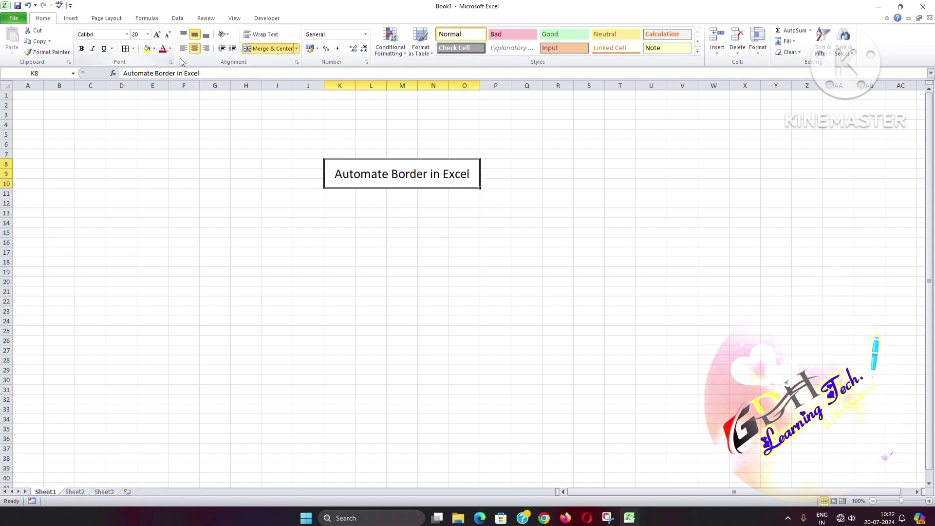
{"action": "left_click", "coordinate": [452, 279]}
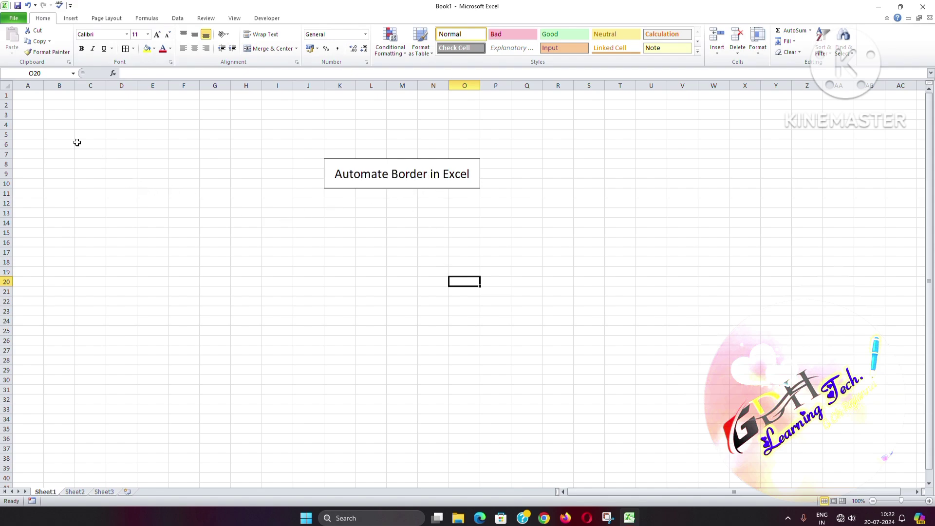
- Enter the headers S.No, Student Name and Cell No in A1:C1 and auto-fit column B's width
{"action": "left_click", "coordinate": [33, 96]}
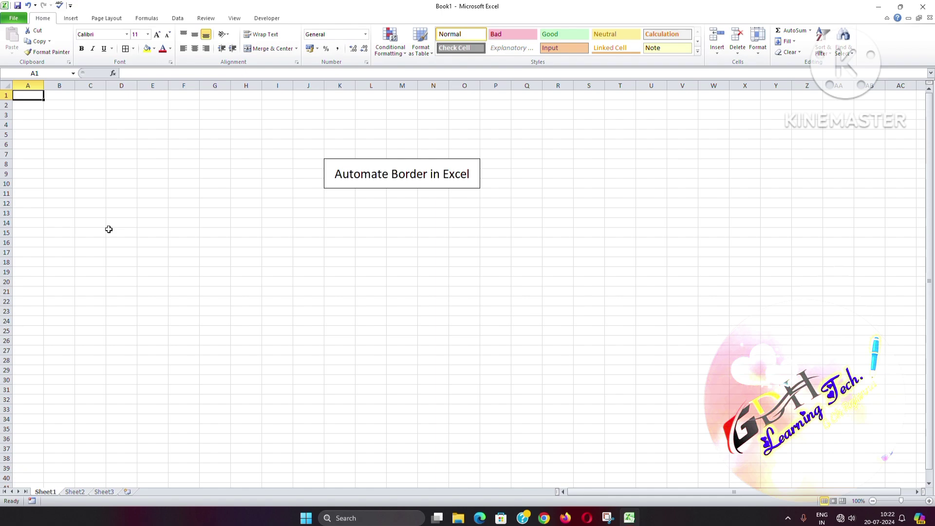
{"action": "type", "text": "S.No"}
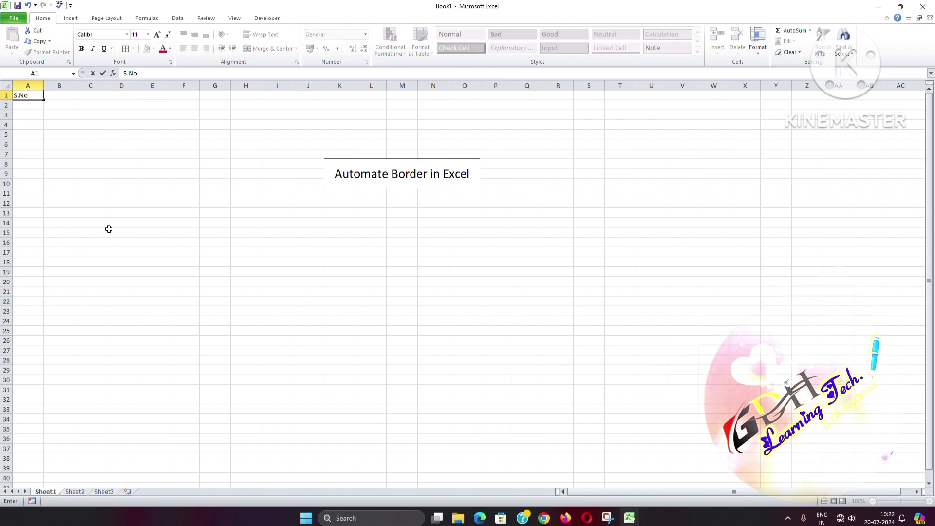
{"action": "key", "text": "Tab"}
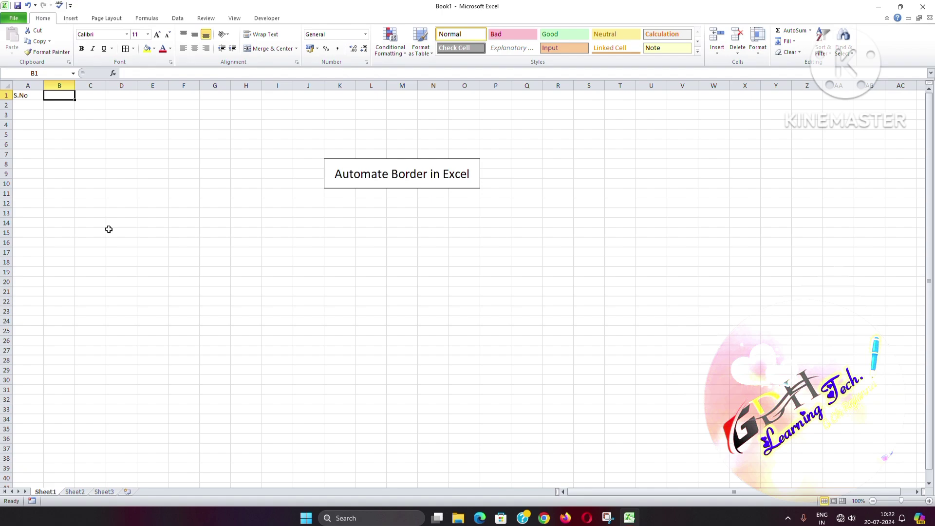
{"action": "type", "text": "St"}
{"action": "key", "text": "BackSpace"}
{"action": "key", "text": "BackSpace"}
{"action": "type", "text": "udent Name"}
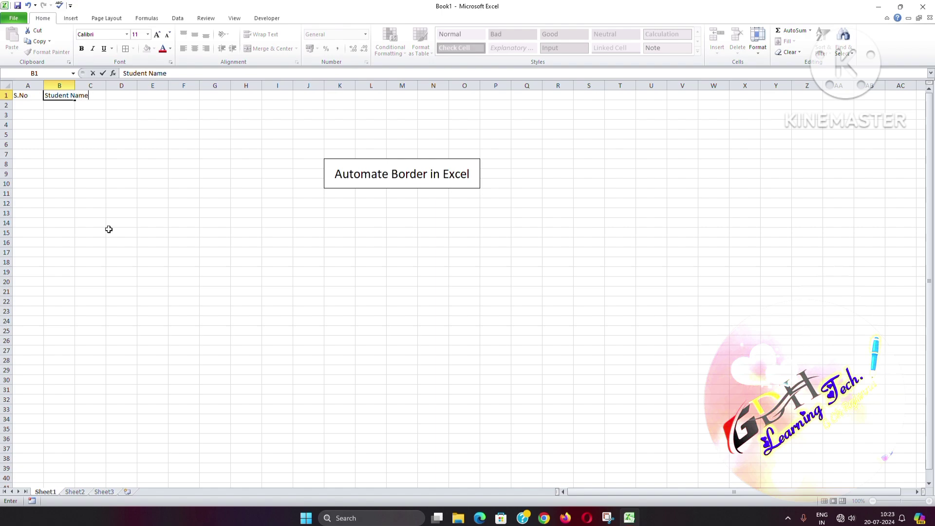
{"action": "key", "text": "Tab"}
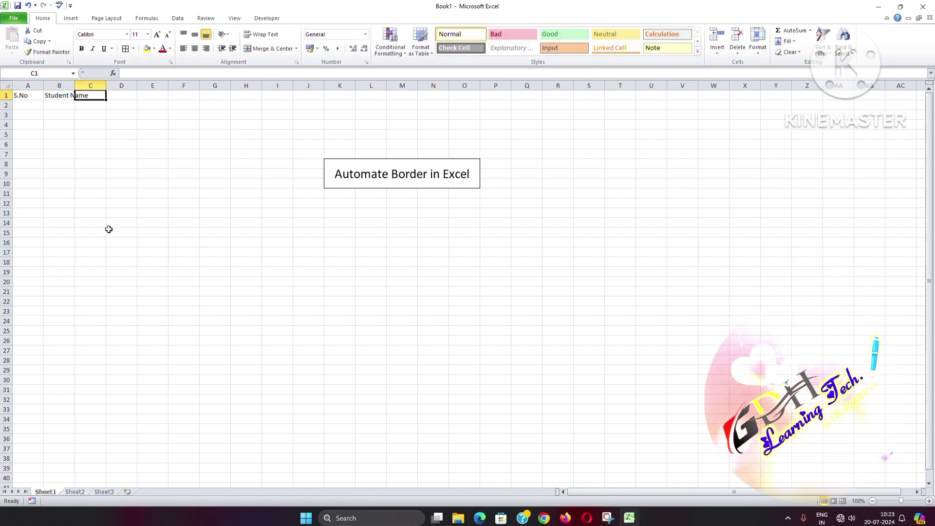
{"action": "type", "text": "Cell No"}
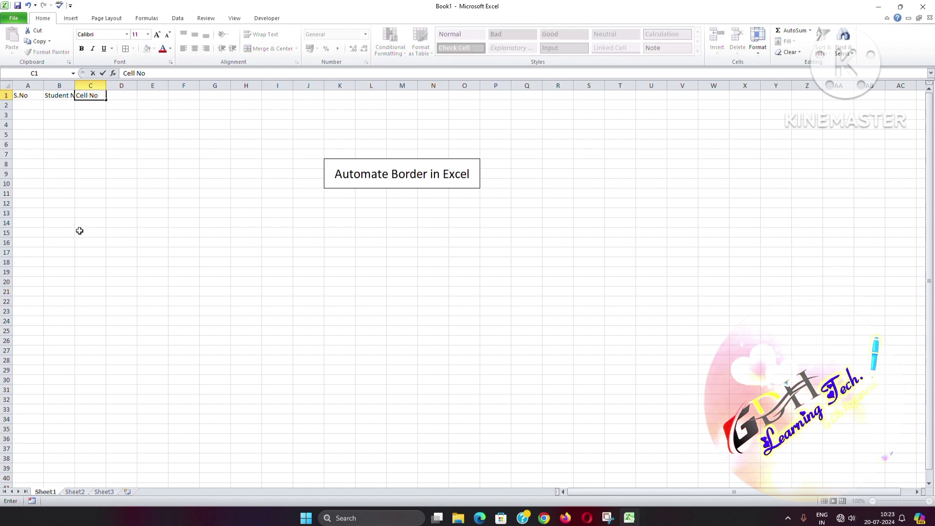
{"action": "left_click", "coordinate": [140, 205]}
{"action": "double_click", "coordinate": [75, 85]}
- Apply all borders manually to A1:C3, A4:C9 and A10:C23, one block after another
{"action": "left_click", "coordinate": [33, 96]}
{"action": "left_click_drag", "start_coordinate": [32, 97], "coordinate": [105, 112]}
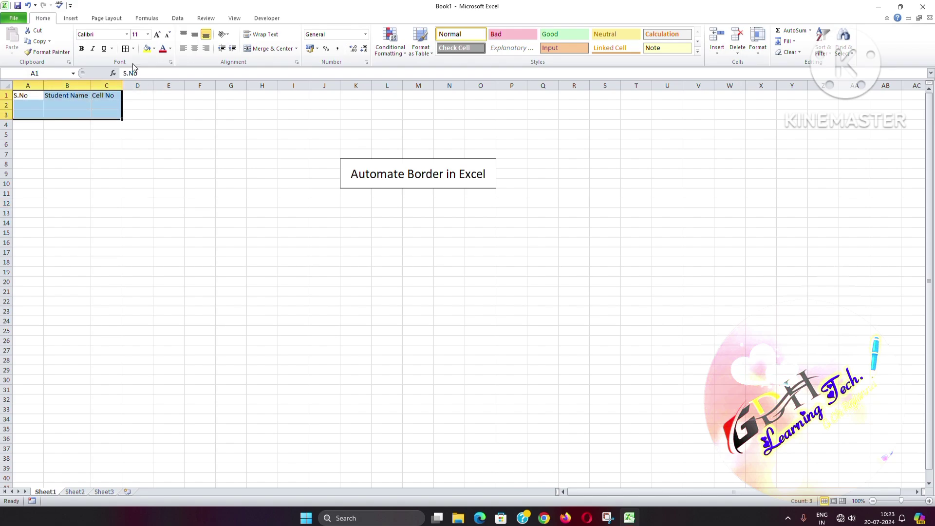
{"action": "left_click", "coordinate": [126, 49]}
{"action": "left_click", "coordinate": [126, 136]}
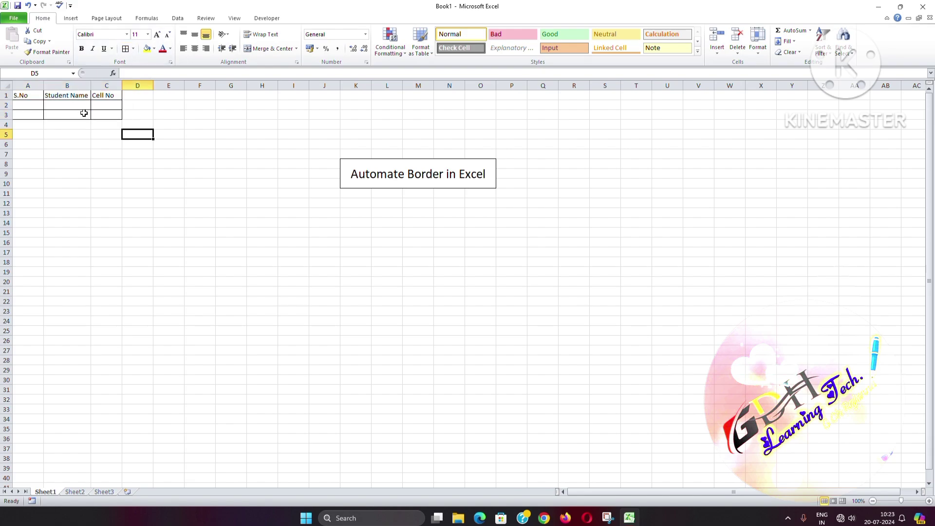
{"action": "left_click_drag", "start_coordinate": [23, 127], "coordinate": [103, 173]}
{"action": "left_click", "coordinate": [126, 49]}
{"action": "left_click", "coordinate": [176, 207]}
{"action": "left_click_drag", "start_coordinate": [19, 183], "coordinate": [92, 312]}
{"action": "left_click", "coordinate": [125, 49]}
{"action": "left_click", "coordinate": [203, 220]}
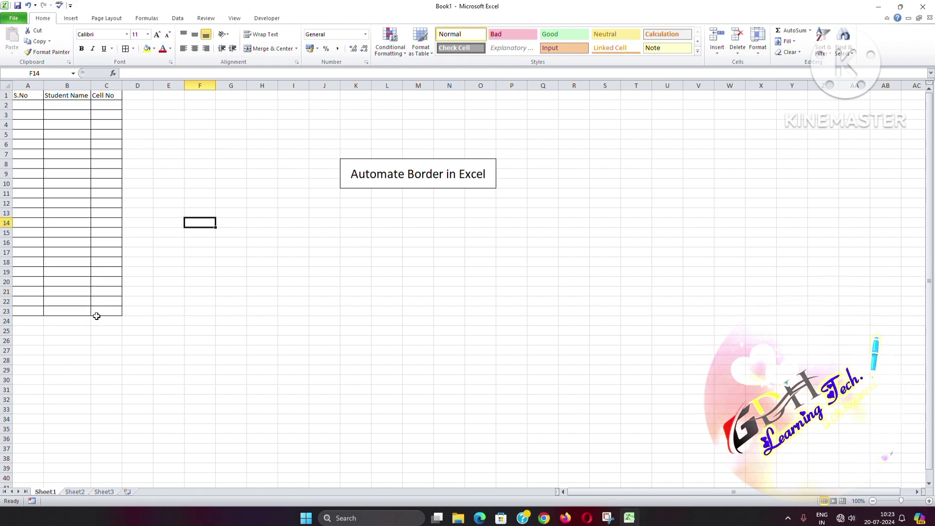
- Undo the three manual border changes in columns A to C
{"action": "key", "text": "ctrl+z"}
{"action": "key", "text": "ctrl+z"}
{"action": "key", "text": "ctrl+z"}
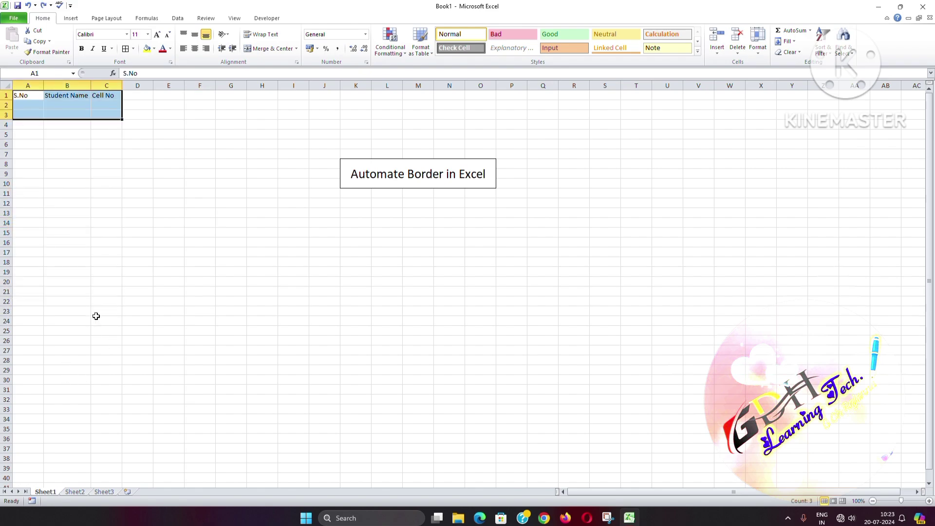
{"action": "left_click", "coordinate": [96, 314]}
- Apply all borders to the header cells A1:C1 and enter 1 in A2
{"action": "left_click_drag", "start_coordinate": [34, 95], "coordinate": [106, 96]}
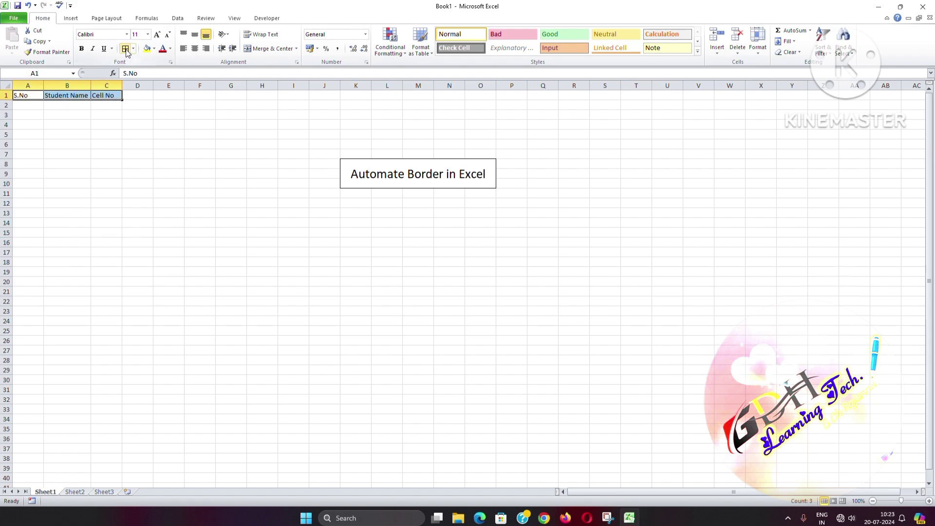
{"action": "left_click", "coordinate": [67, 164]}
{"action": "left_click", "coordinate": [34, 105]}
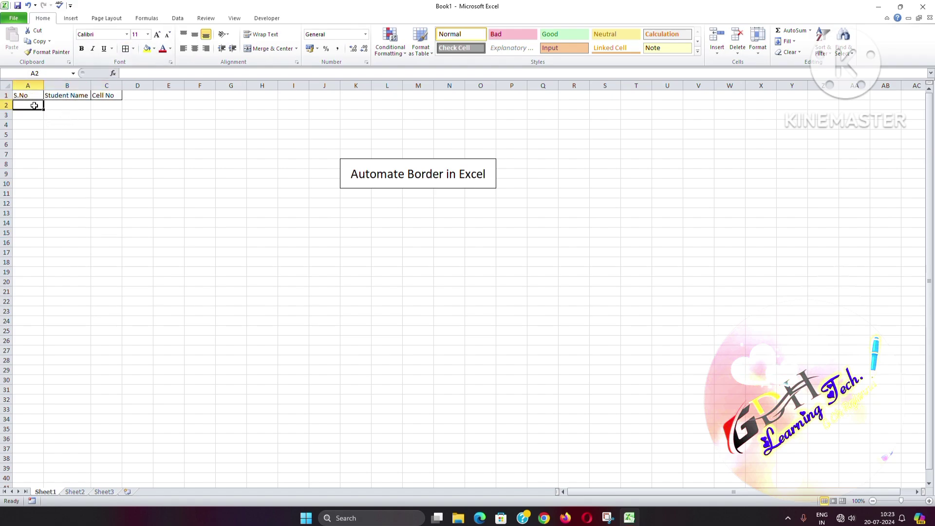
{"action": "type", "text": "1"}
{"action": "left_click", "coordinate": [115, 121]}
{"action": "left_click_drag", "start_coordinate": [110, 105], "coordinate": [33, 107]}
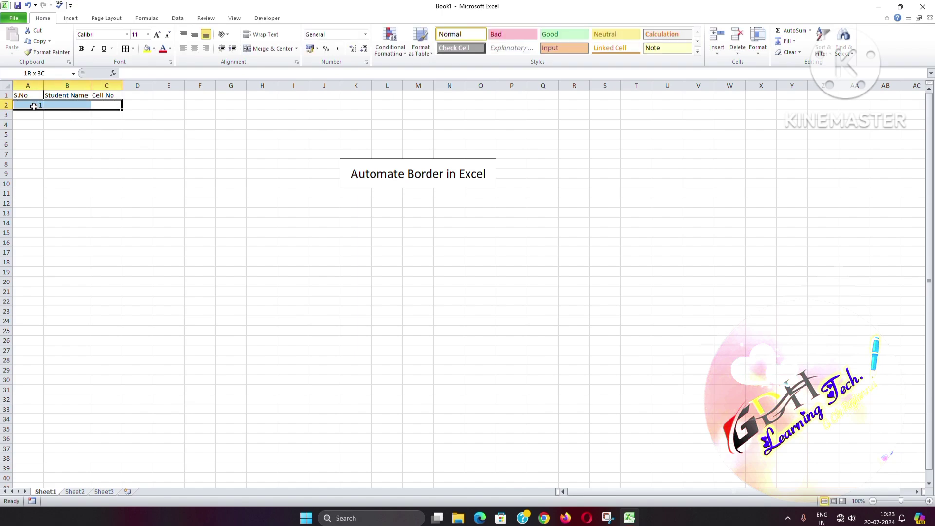
{"action": "left_click", "coordinate": [117, 124]}
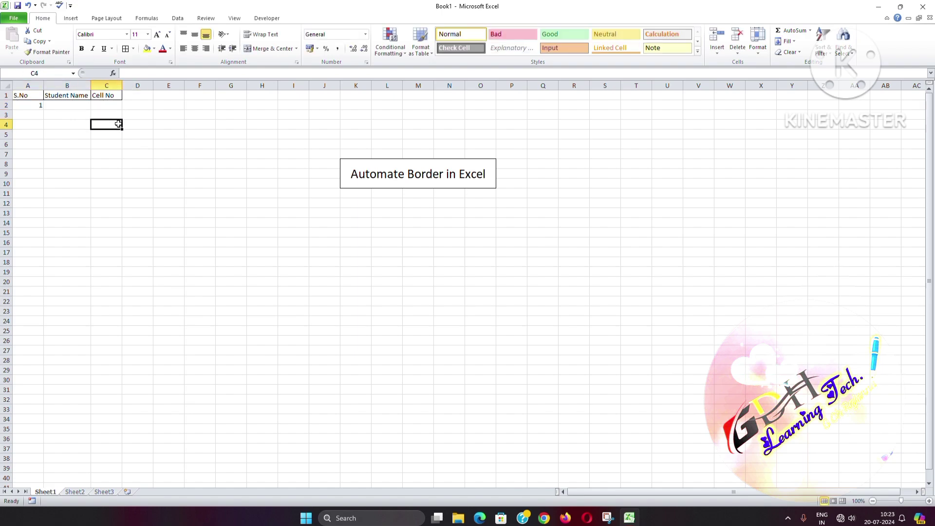
{"action": "left_click", "coordinate": [34, 105]}
{"action": "left_click", "coordinate": [57, 163]}
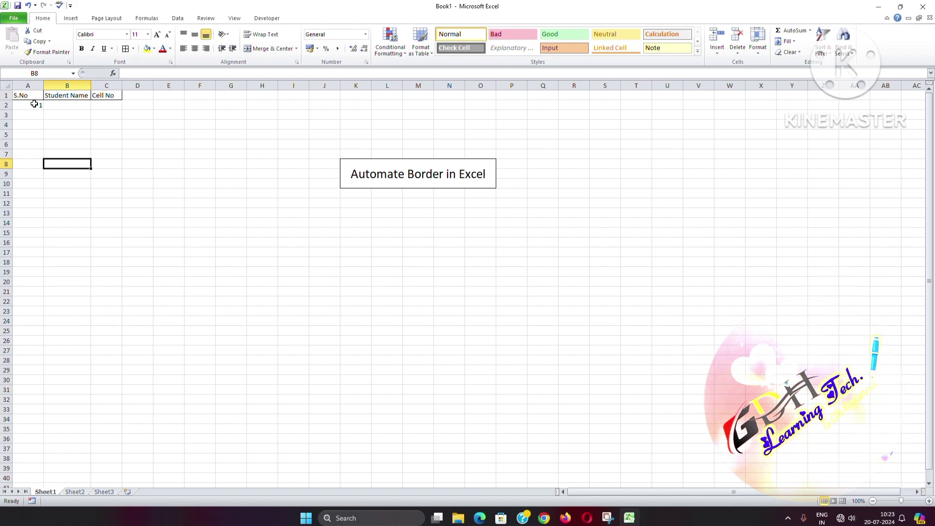
- Create a new conditional formatting rule for columns A to C that uses a formula to determine which cells to format
{"action": "left_click", "coordinate": [30, 84]}
{"action": "left_click", "coordinate": [67, 86], "text": "ctrl"}
{"action": "left_click", "coordinate": [107, 85], "text": "ctrl"}
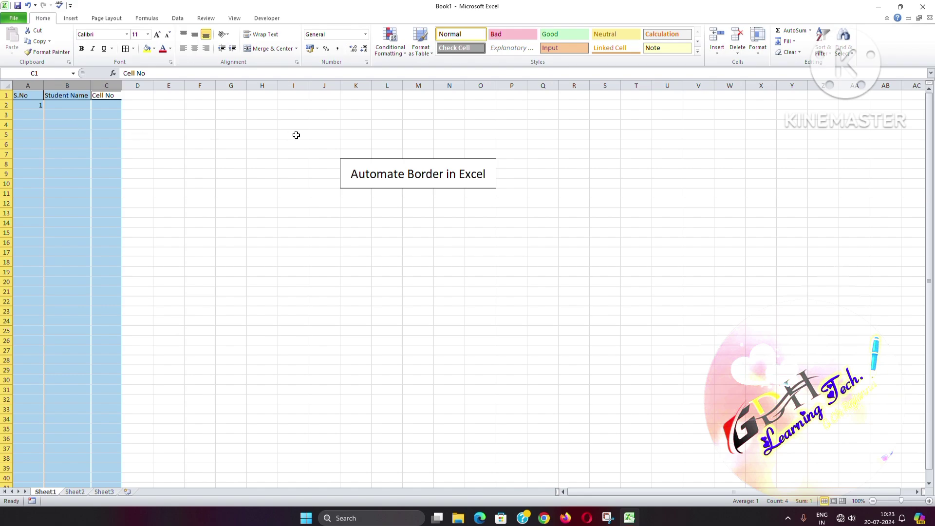
{"action": "left_click", "coordinate": [399, 55]}
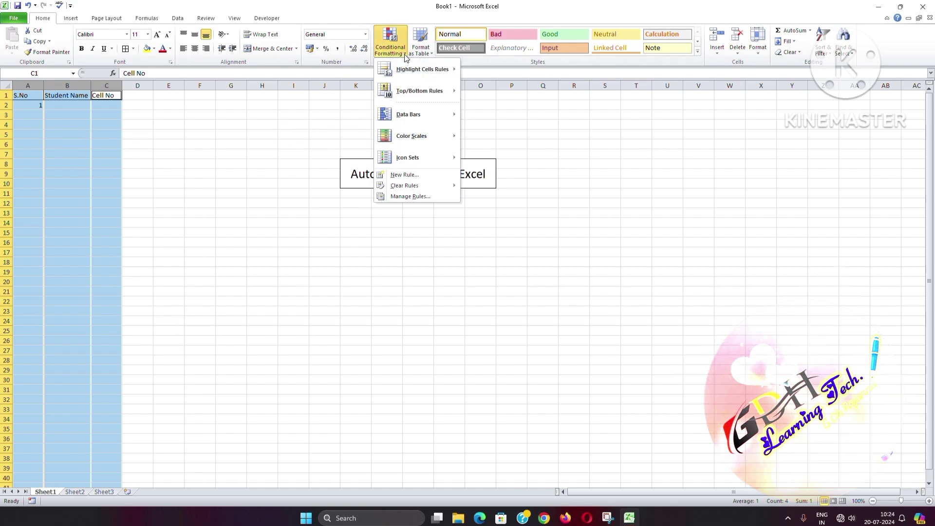
{"action": "mouse_move", "coordinate": [389, 90]}
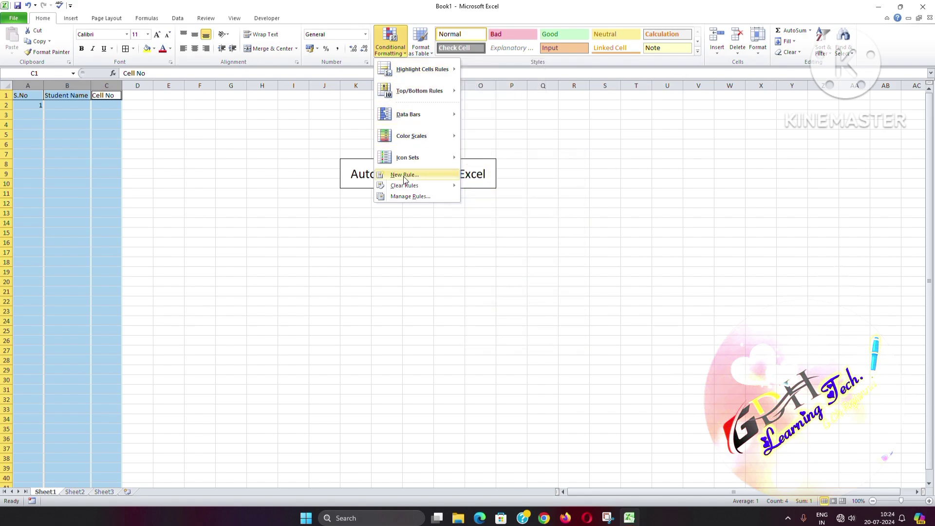
{"action": "left_click", "coordinate": [404, 179]}
{"action": "left_click_drag", "start_coordinate": [524, 119], "coordinate": [514, 138]}
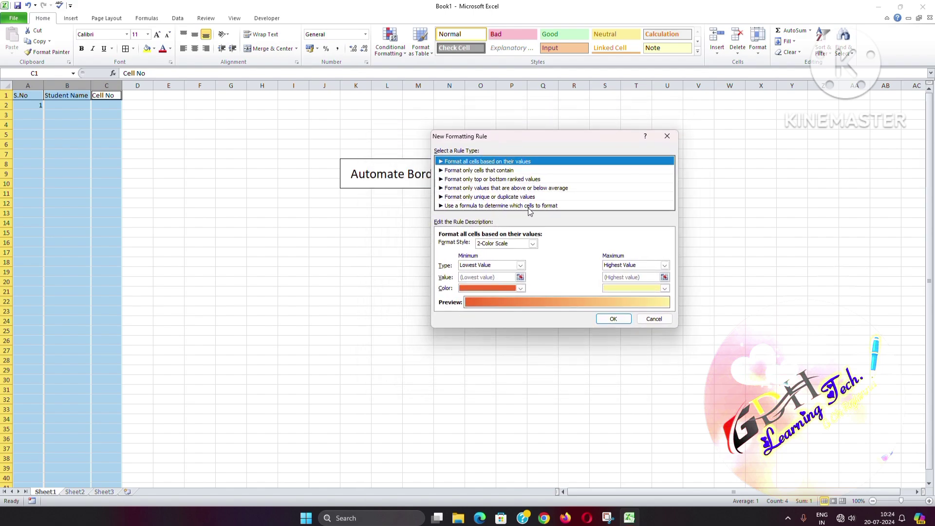
{"action": "left_click", "coordinate": [544, 206]}
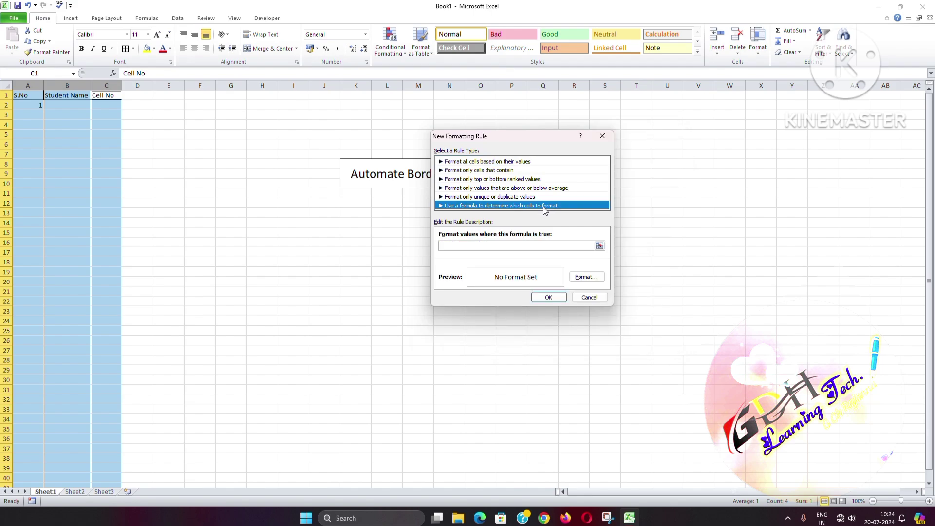
- Set the new rule's formula to =$A1, locking only the column of the reference to the S.No header cell
{"action": "left_click", "coordinate": [455, 247]}
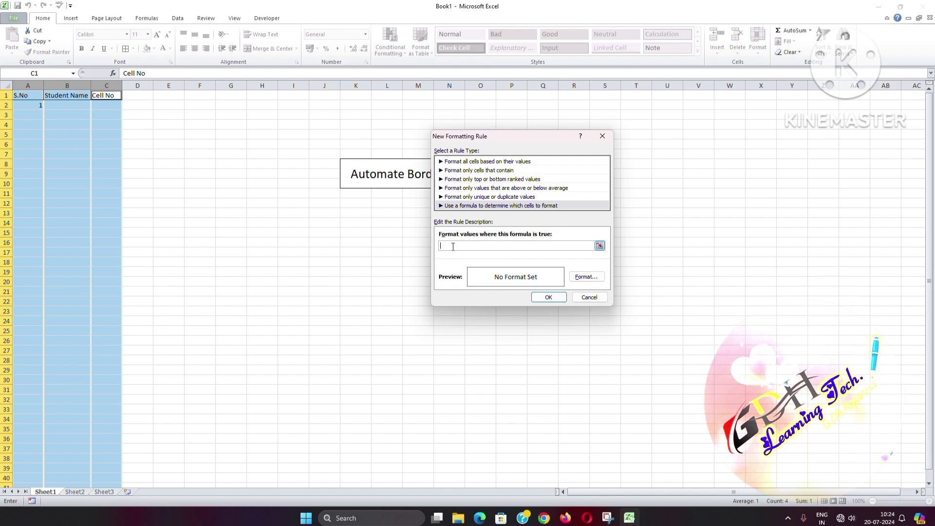
{"action": "left_click", "coordinate": [27, 96]}
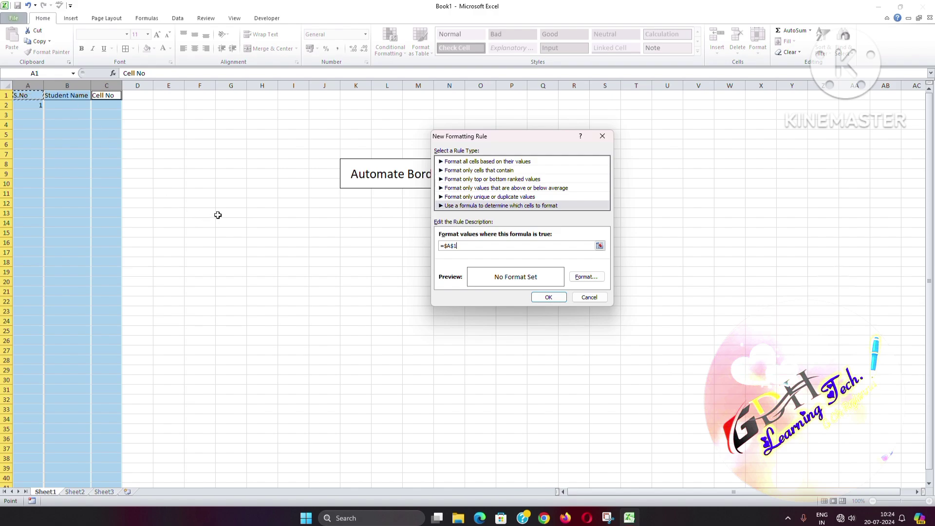
{"action": "key", "text": "F4"}
{"action": "left_click", "coordinate": [221, 214]}
{"action": "key", "text": "ctrl+z"}
- Give the rule an outline border format and apply it to columns A to C
{"action": "left_click", "coordinate": [586, 277]}
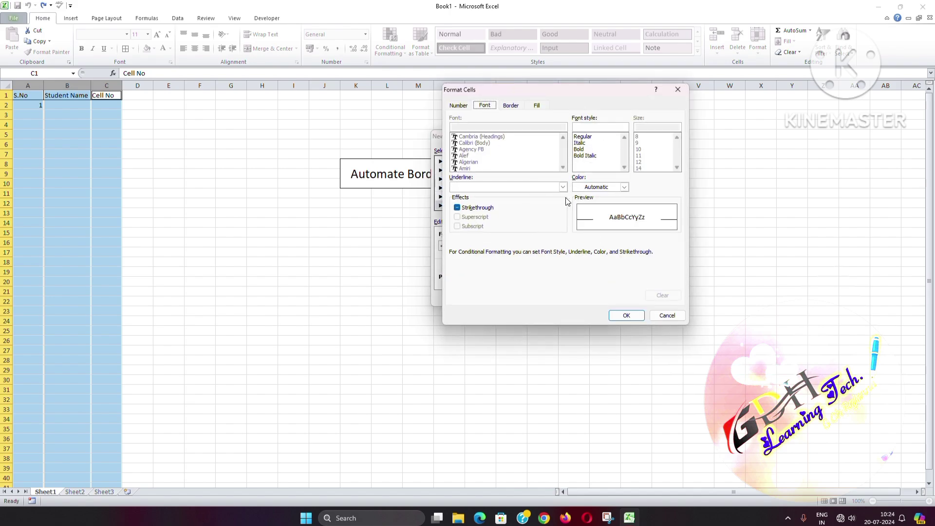
{"action": "left_click", "coordinate": [510, 105]}
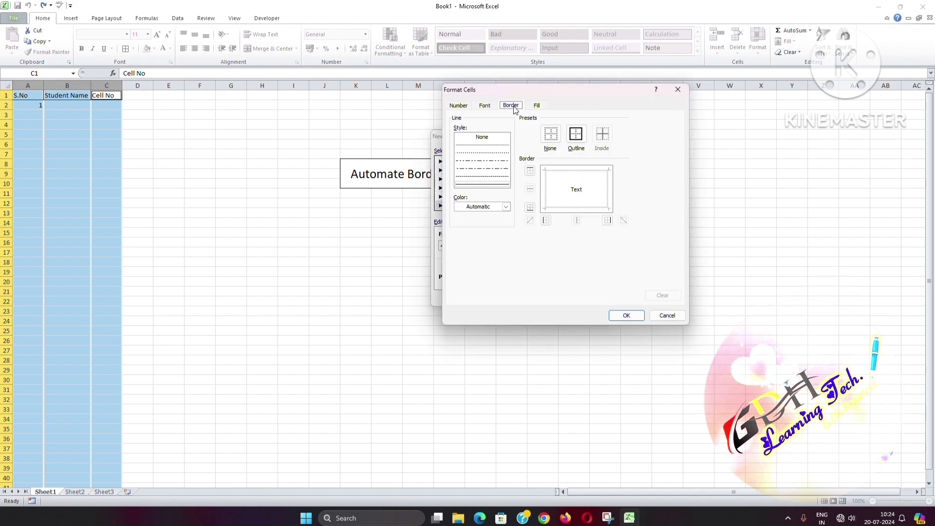
{"action": "left_click", "coordinate": [575, 136]}
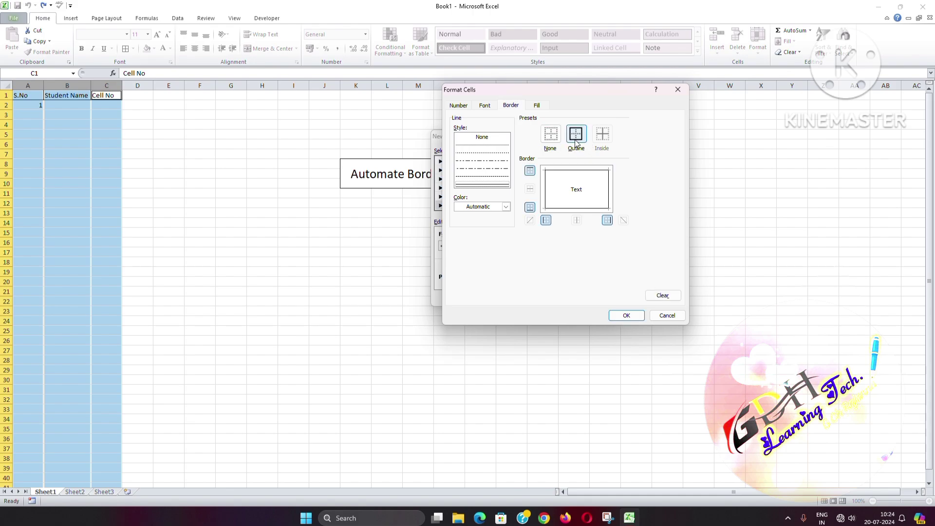
{"action": "left_click", "coordinate": [627, 316]}
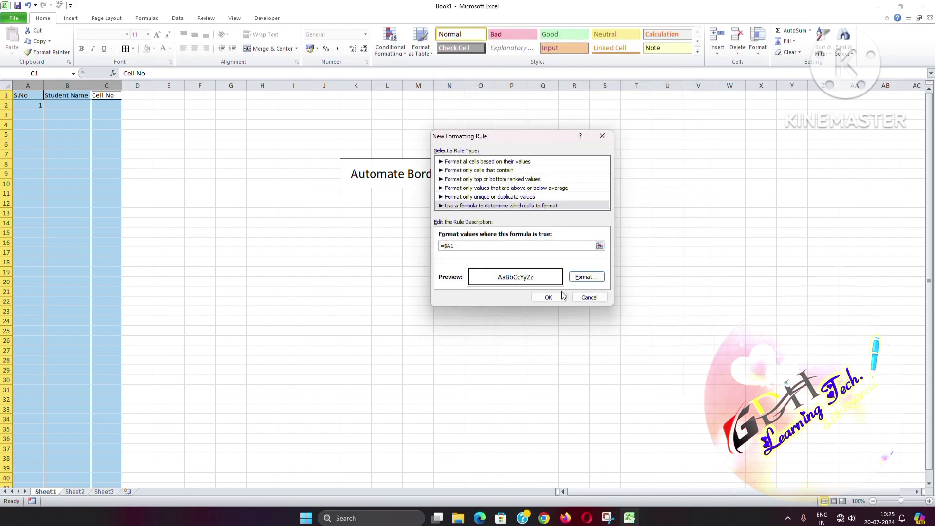
{"action": "left_click", "coordinate": [546, 298]}
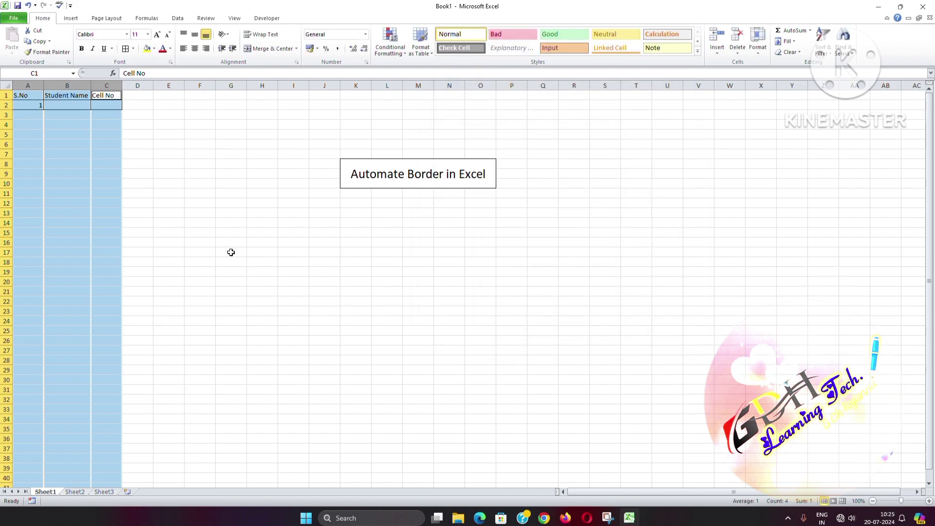
- Enter the serial numbers 2 to 7 in cells A3 to A8 to test the automatic borders
{"action": "left_click", "coordinate": [145, 193]}
{"action": "left_click", "coordinate": [36, 115]}
{"action": "type", "text": "2"}
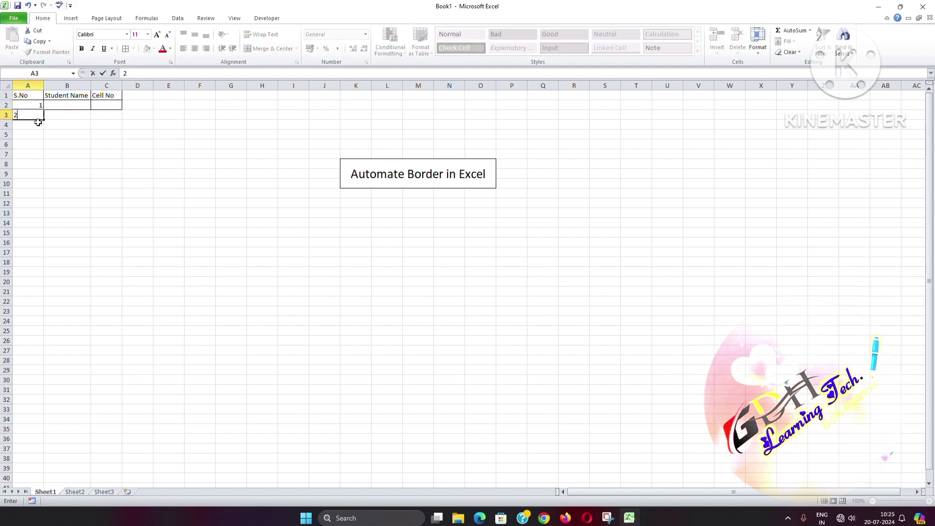
{"action": "left_click", "coordinate": [37, 126]}
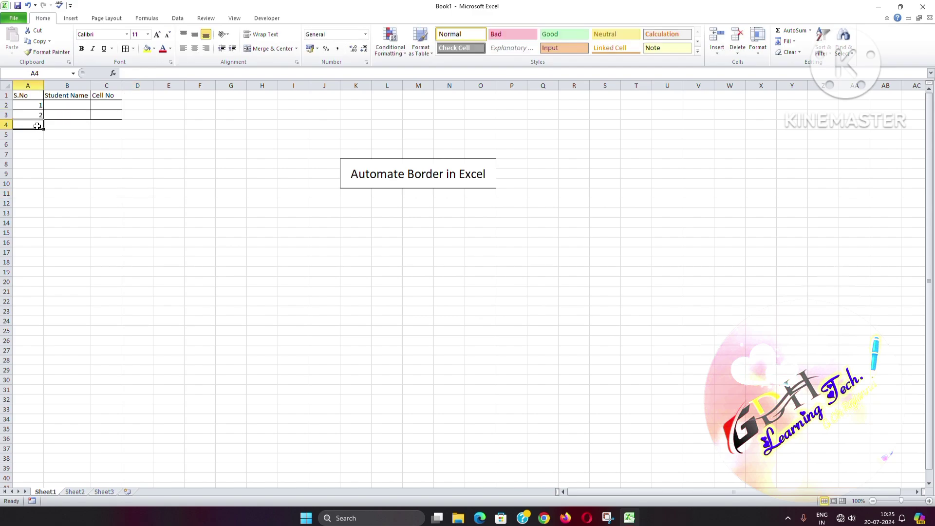
{"action": "type", "text": "3"}
{"action": "key", "text": "Return"}
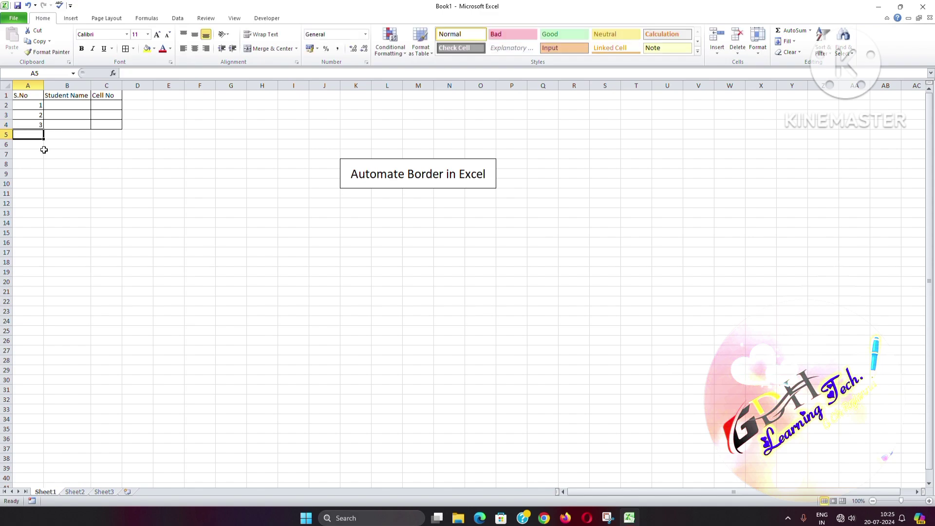
{"action": "type", "text": "4"}
{"action": "key", "text": "Return"}
{"action": "type", "text": "5"}
{"action": "key", "text": "Return"}
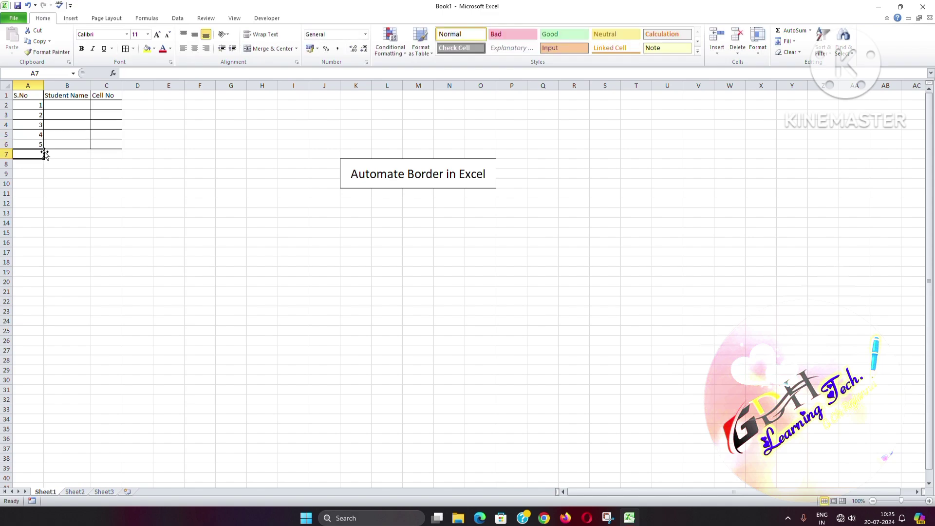
{"action": "type", "text": "6"}
{"action": "key", "text": "Return"}
{"action": "type", "text": "7"}
{"action": "key", "text": "Return"}
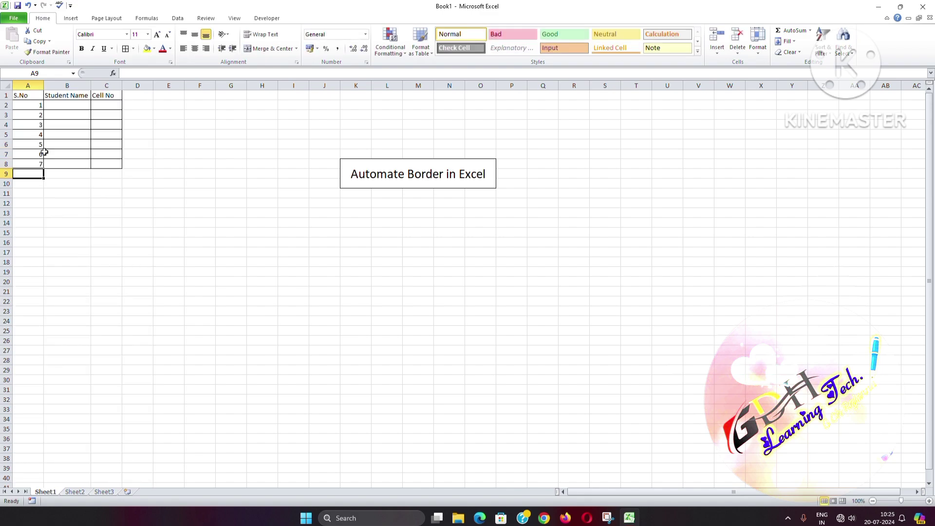
{"action": "left_click", "coordinate": [145, 241]}
- Write F4 in cell S13 as a note and reselect that cell
{"action": "left_click", "coordinate": [612, 211]}
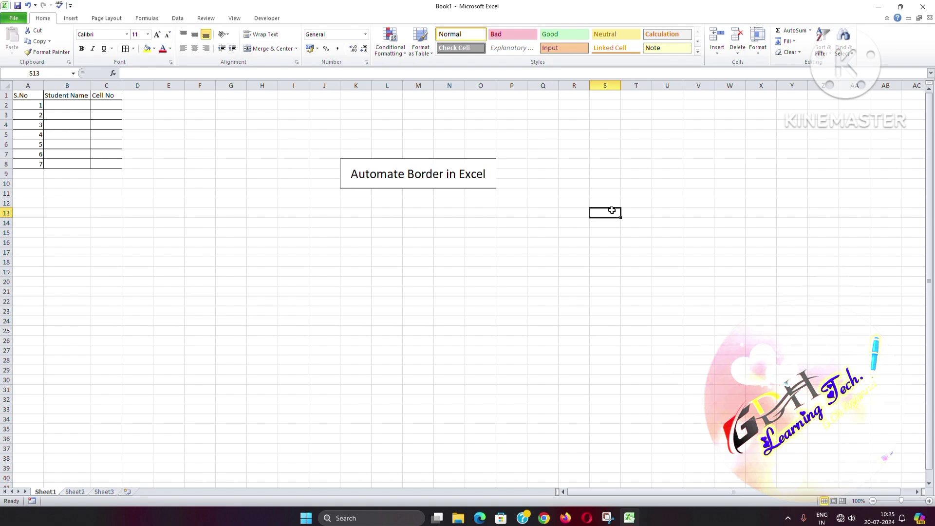
{"action": "type", "text": "F4"}
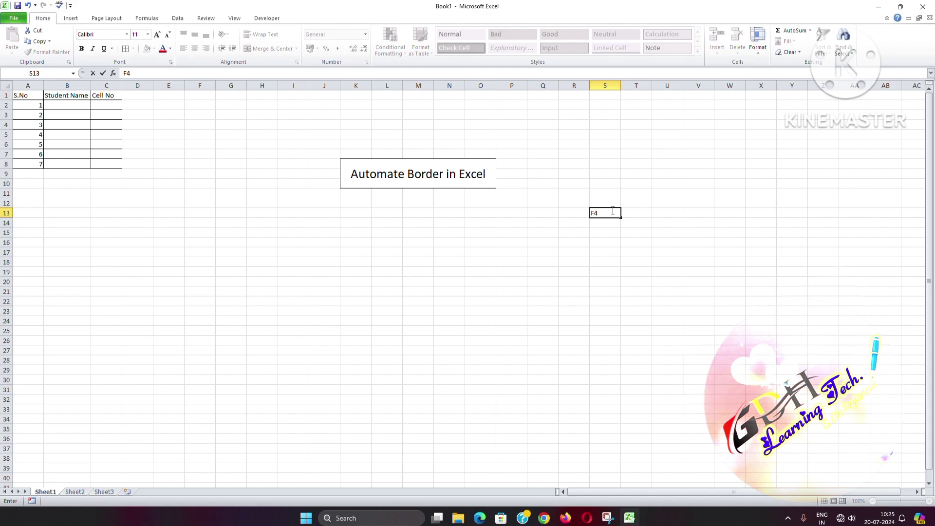
{"action": "left_click", "coordinate": [607, 261]}
{"action": "left_click", "coordinate": [599, 214]}
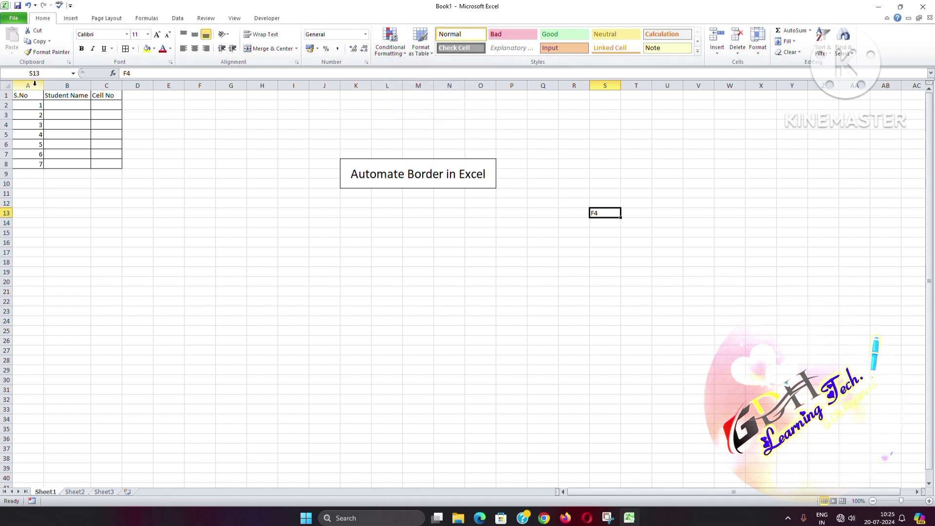
- Add another formula-based conditional formatting rule for columns A to C plus S13, using =$A1 with no format set
{"action": "left_click_drag", "start_coordinate": [35, 85], "coordinate": [106, 86]}
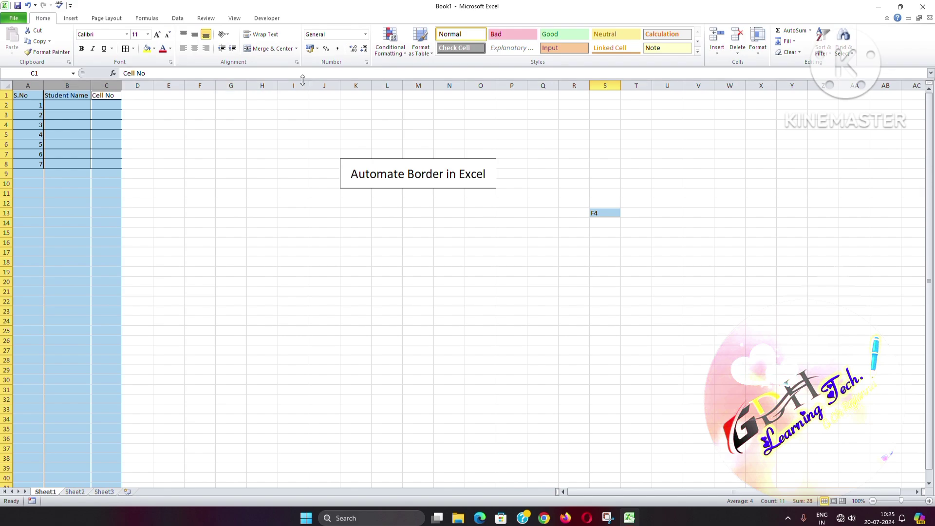
{"action": "left_click", "coordinate": [402, 53]}
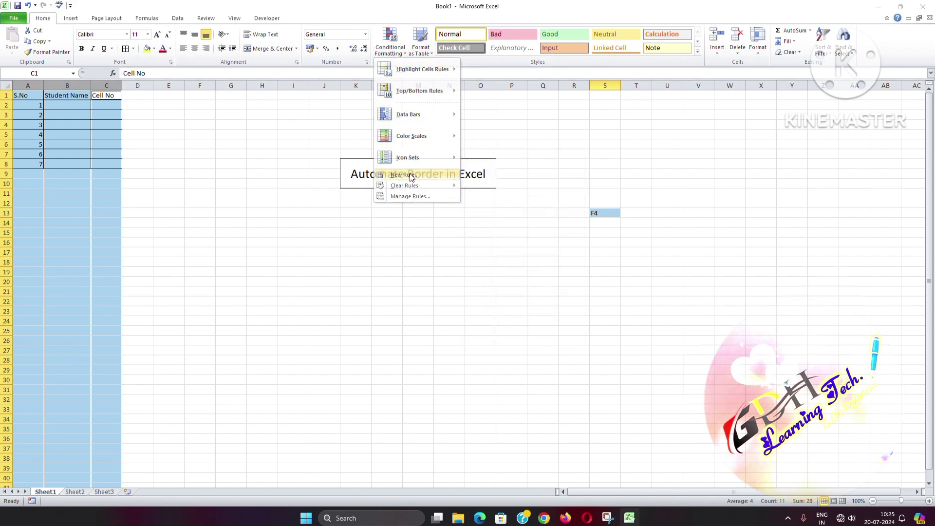
{"action": "left_click", "coordinate": [405, 175]}
{"action": "left_click_drag", "start_coordinate": [520, 128], "coordinate": [356, 145]}
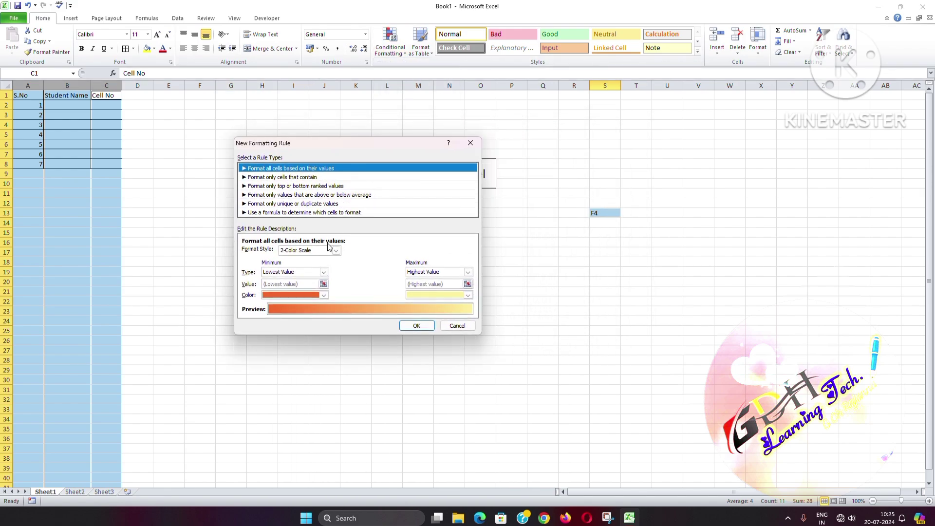
{"action": "left_click", "coordinate": [296, 213]}
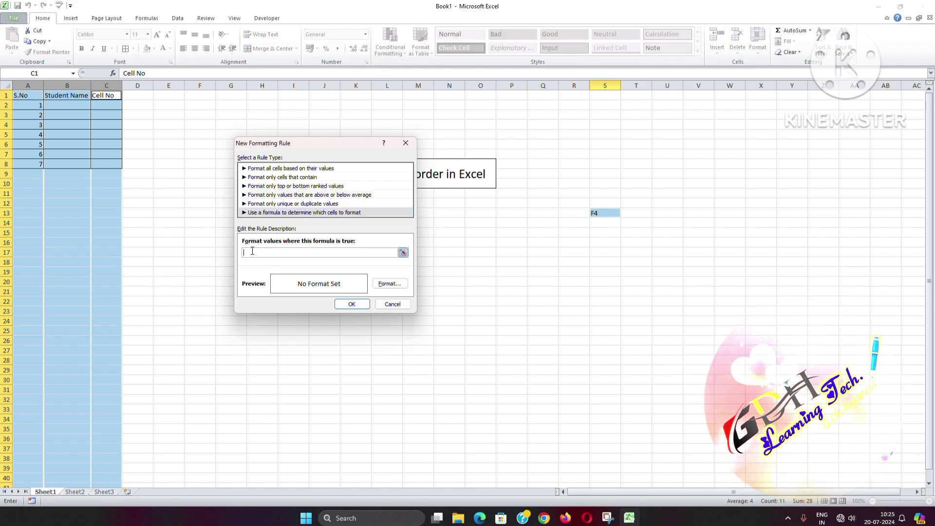
{"action": "left_click", "coordinate": [22, 96]}
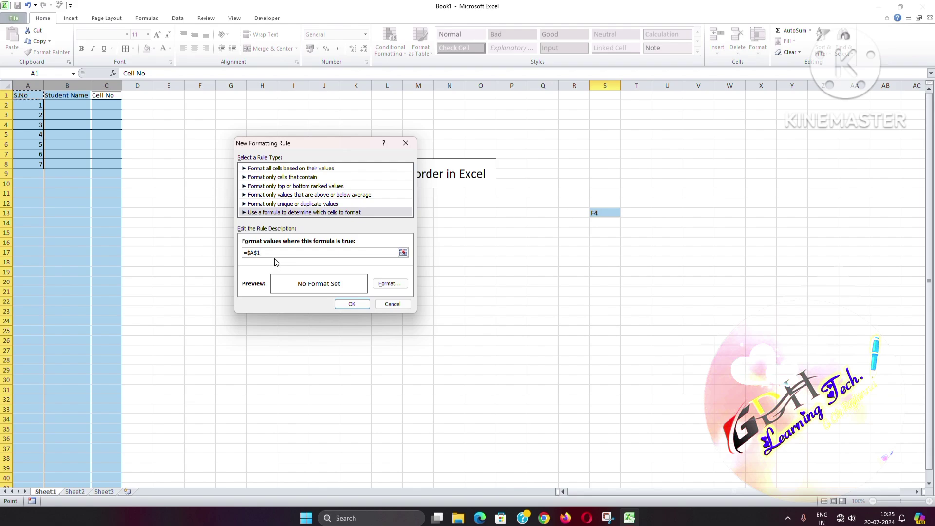
{"action": "key", "text": "F4"}
{"action": "key", "text": "F4"}
{"action": "left_click", "coordinate": [351, 304]}
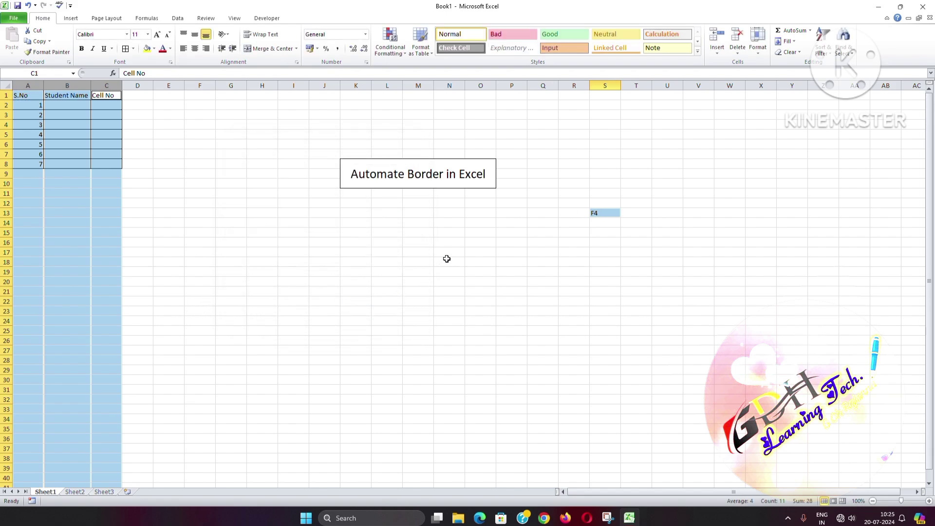
- Enter the serial number 8 in cell A9 and select the empty cell below it
{"action": "left_click", "coordinate": [206, 201]}
{"action": "left_click", "coordinate": [16, 172]}
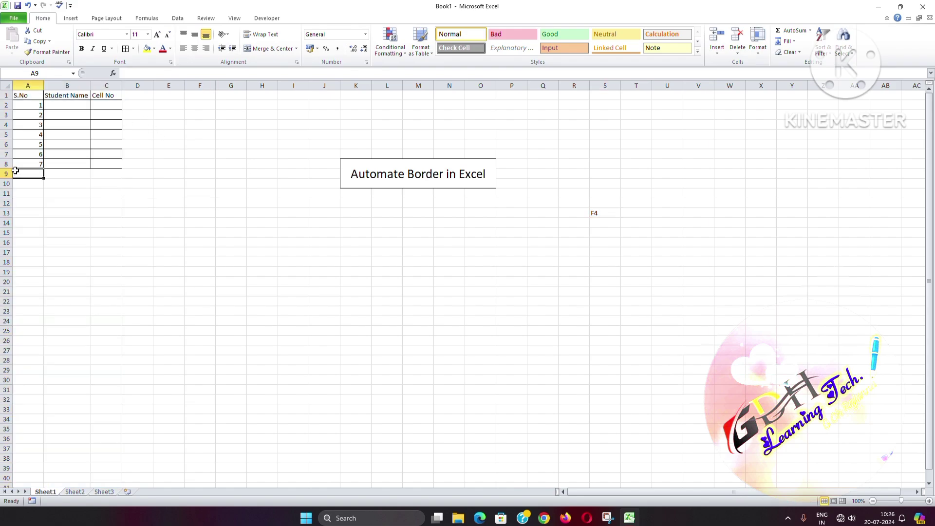
{"action": "type", "text": "8"}
{"action": "left_click", "coordinate": [94, 200]}
{"action": "left_click", "coordinate": [27, 183]}
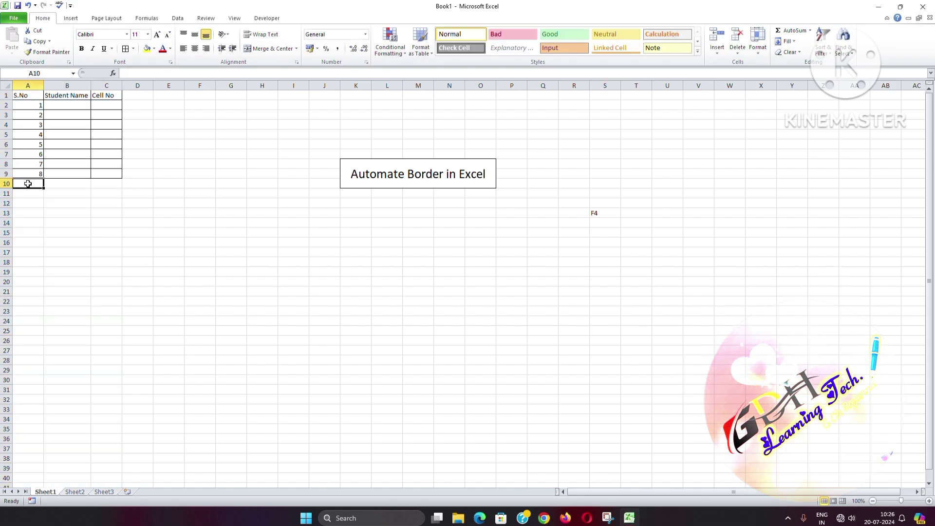